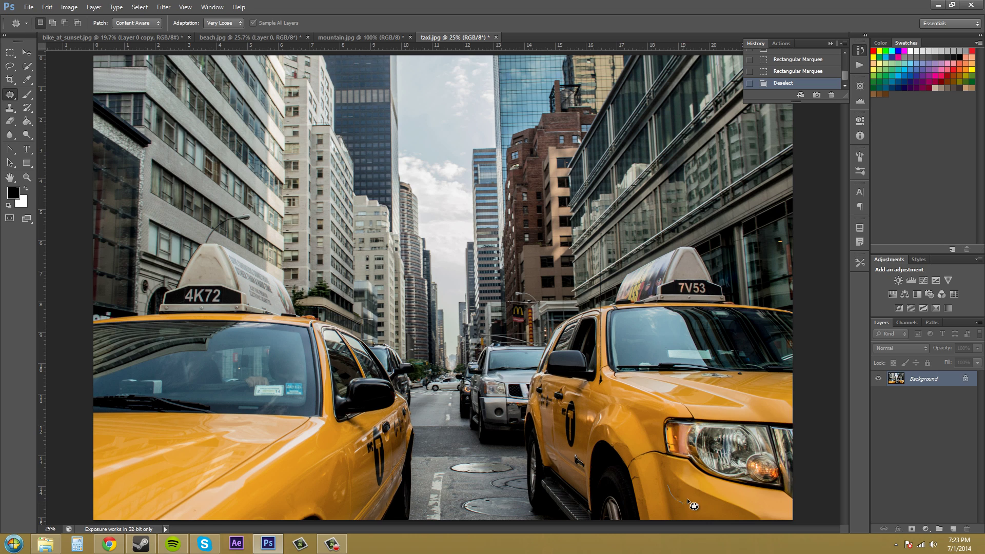
- Draw a freehand Content-Aware patch loop around the dent on the 7V53 taxi's front bumper
{"action": "left_click_drag", "start_coordinate": [673, 484], "coordinate": [670, 485]}
- Zoom to 50% on the right taxi's front wheel and fender, then scroll the view left
{"action": "left_click", "coordinate": [27, 177]}
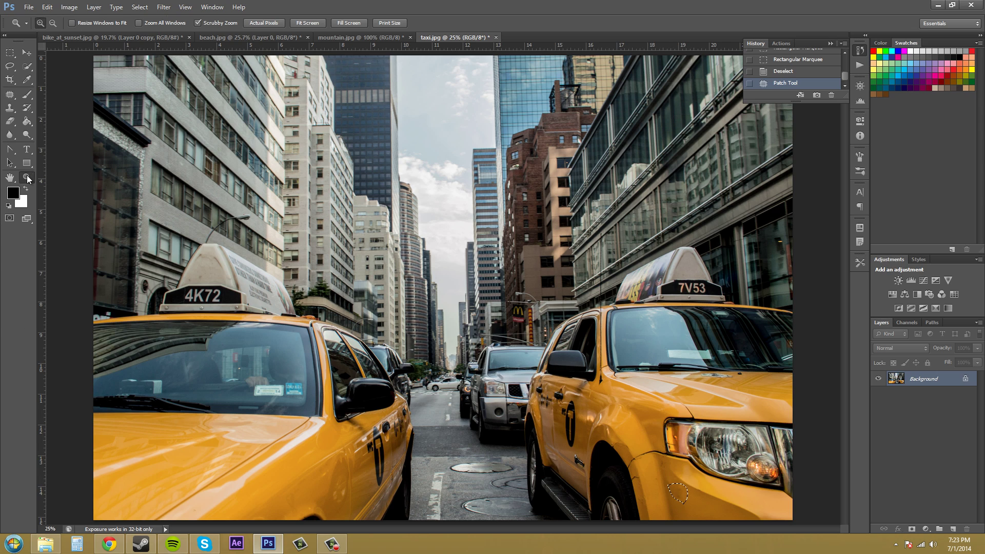
{"action": "left_click", "coordinate": [656, 492]}
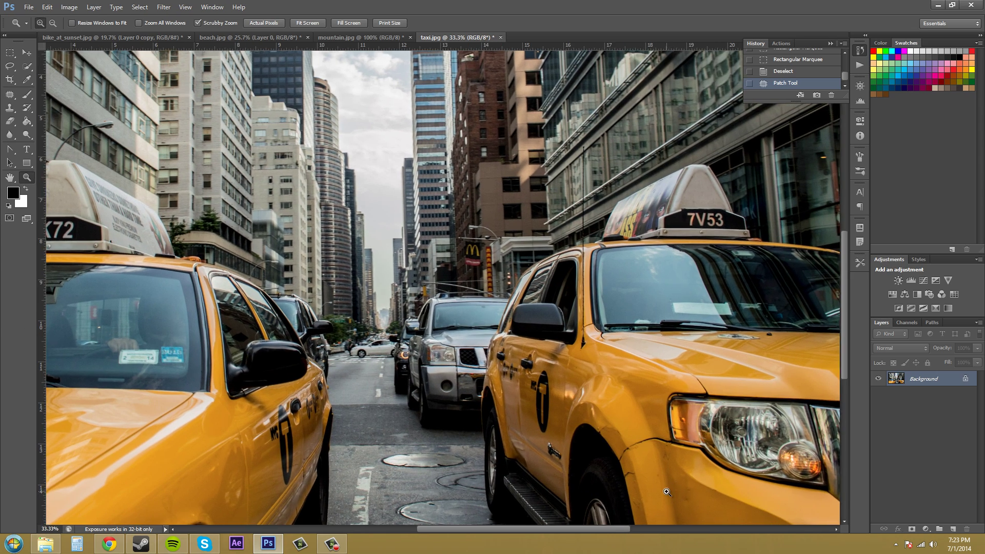
{"action": "left_click", "coordinate": [657, 491]}
{"action": "left_click_drag", "start_coordinate": [619, 529], "coordinate": [594, 525]}
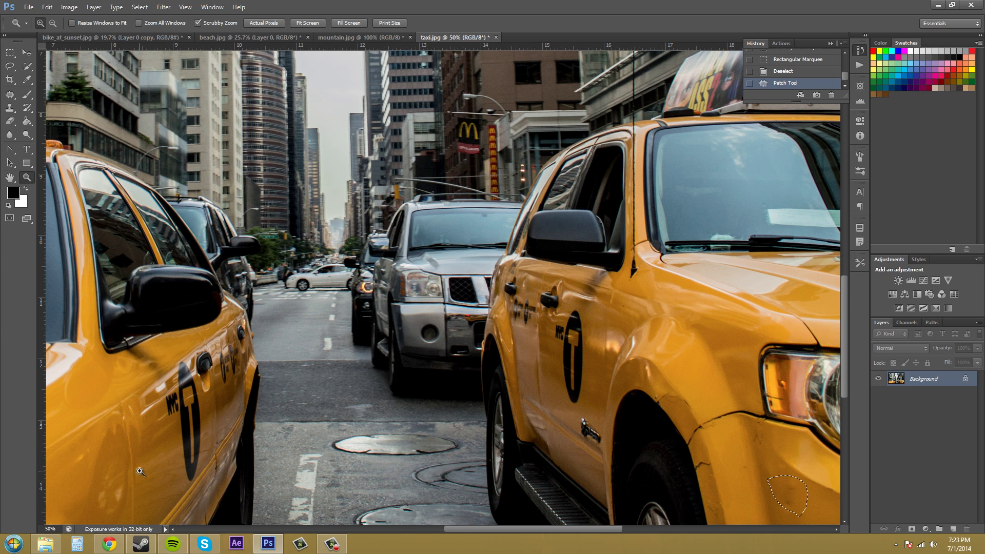
- Reselect the Patch Tool and loop a new selection around the fender dent above the front wheel
{"action": "left_click", "coordinate": [11, 95]}
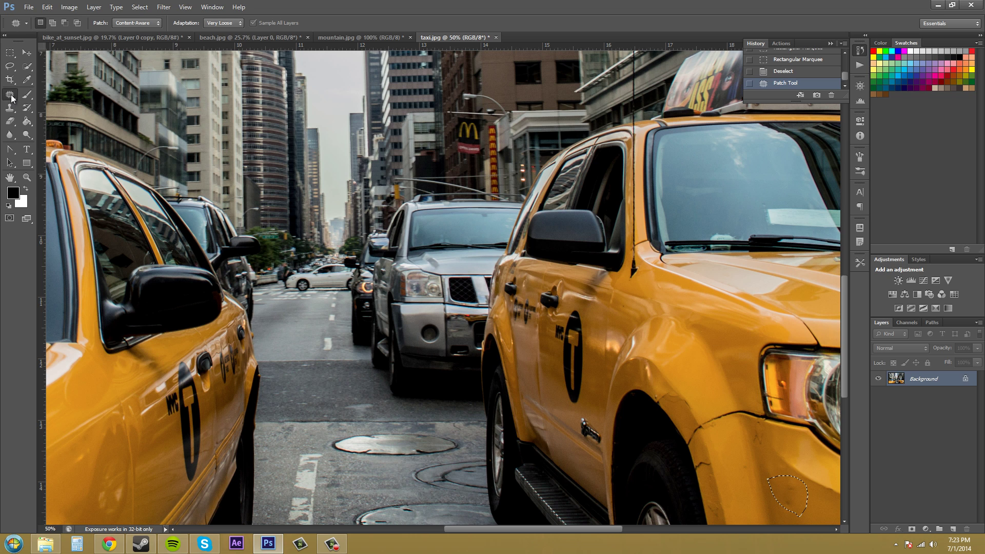
{"action": "left_click", "coordinate": [11, 97]}
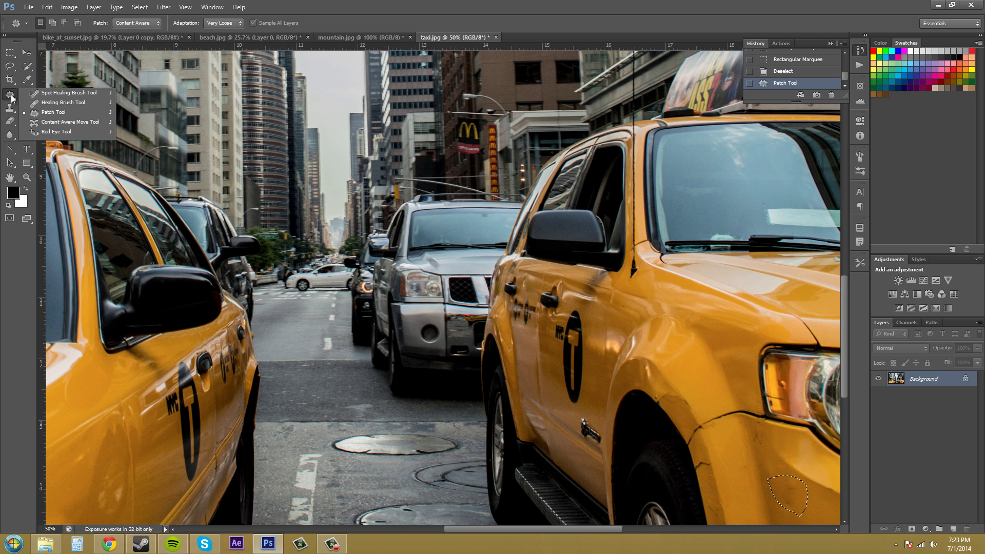
{"action": "left_click", "coordinate": [66, 111]}
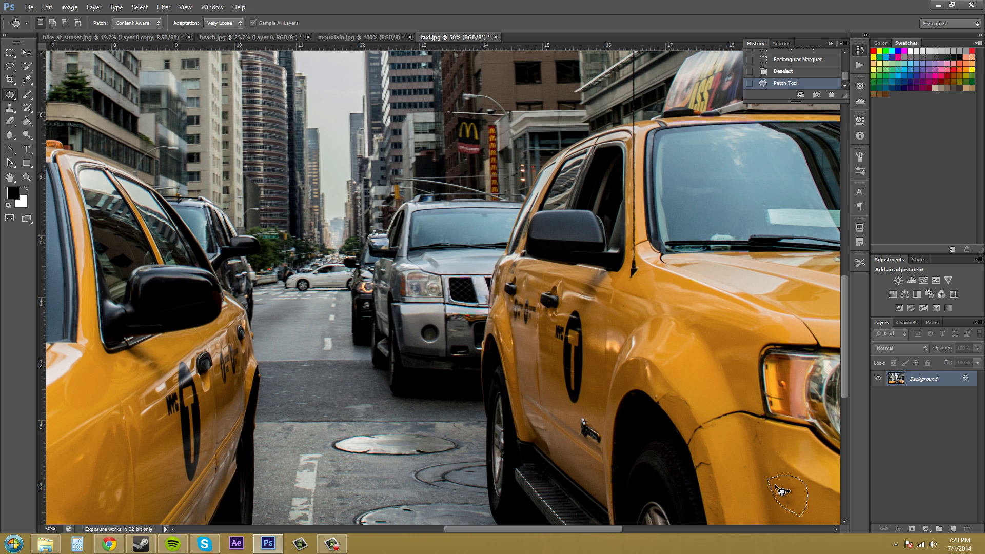
{"action": "left_click_drag", "start_coordinate": [769, 483], "coordinate": [783, 467]}
- Draw a small rectangular marquee selection tightly around the lower fender dent
{"action": "key", "text": "m"}
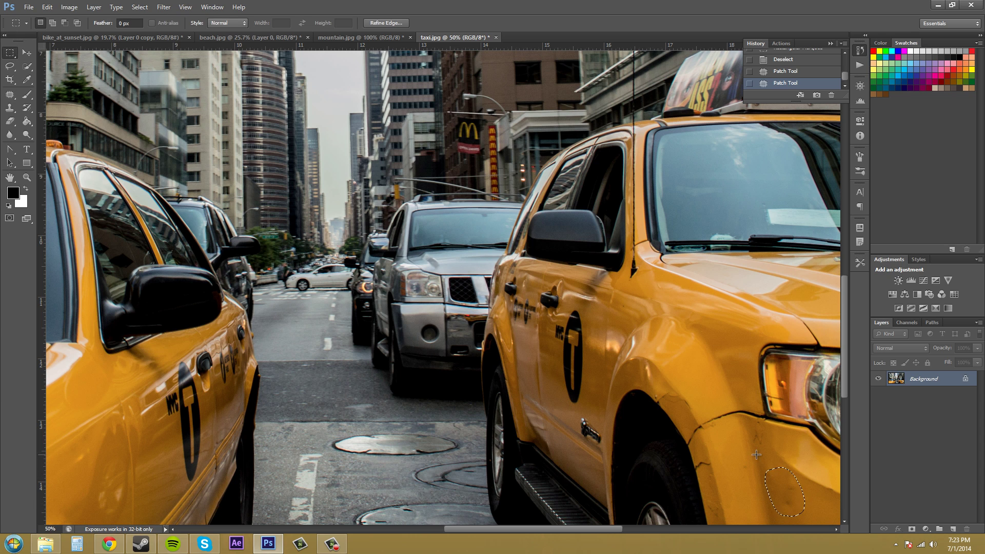
{"action": "left_click_drag", "start_coordinate": [756, 455], "coordinate": [809, 517]}
{"action": "left_click", "coordinate": [798, 485]}
{"action": "left_click_drag", "start_coordinate": [771, 481], "coordinate": [801, 511]}
- Patch the selected dent from clean paint to the left, then deselect
{"action": "left_click", "coordinate": [9, 96]}
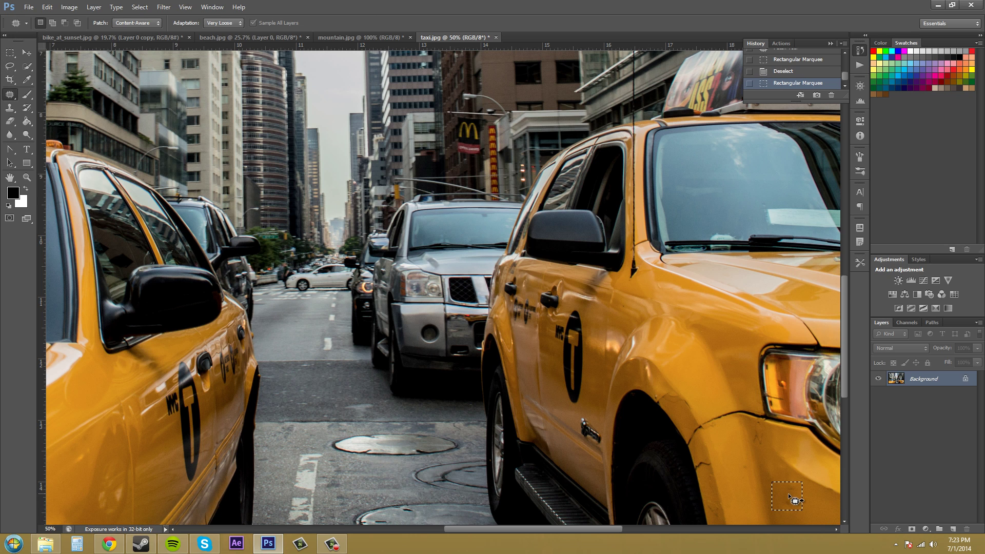
{"action": "left_click_drag", "start_coordinate": [789, 495], "coordinate": [158, 497]}
{"action": "left_click_drag", "start_coordinate": [158, 497], "coordinate": [159, 497]}
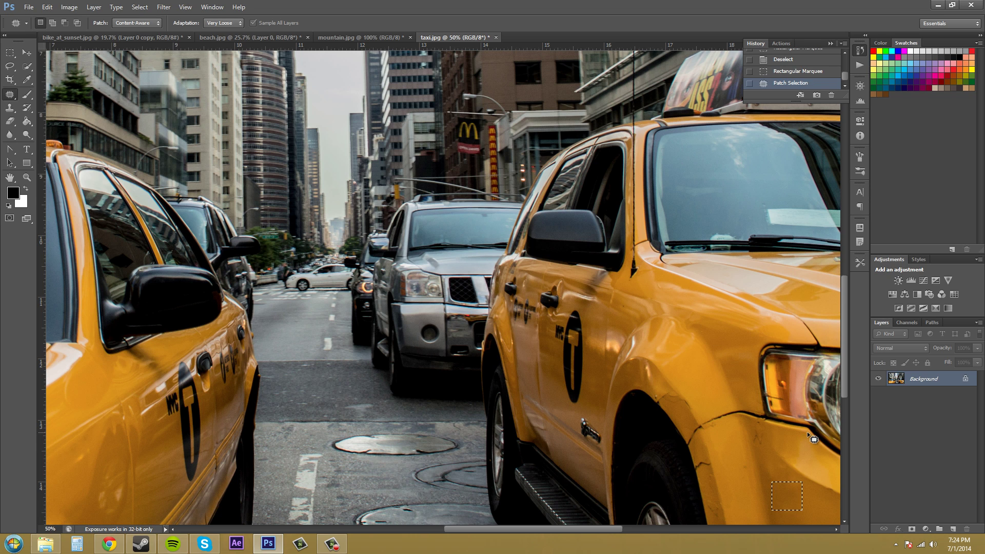
{"action": "key", "text": "ctrl+d"}
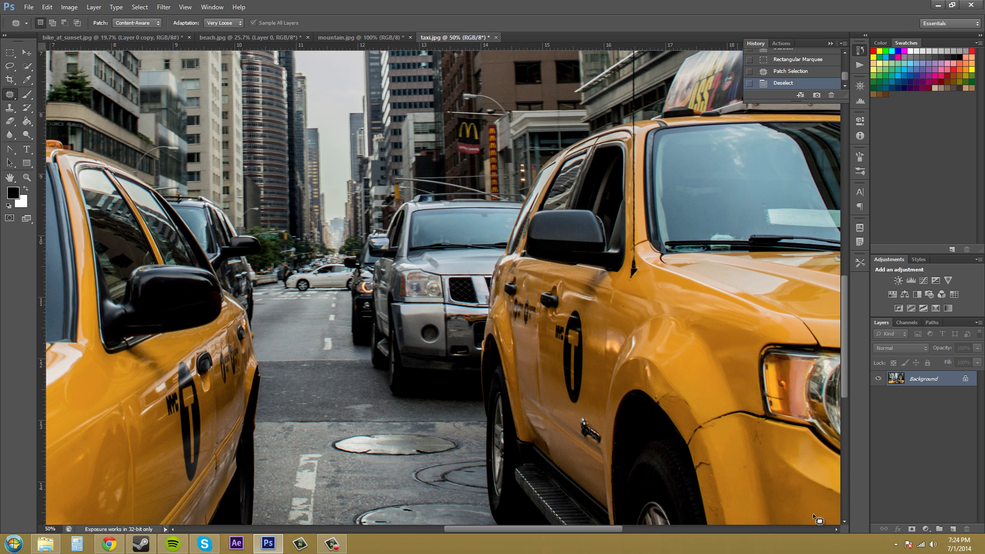
{"action": "scroll", "coordinate": [753, 407], "scroll_direction": "down", "scroll_amount": 3}
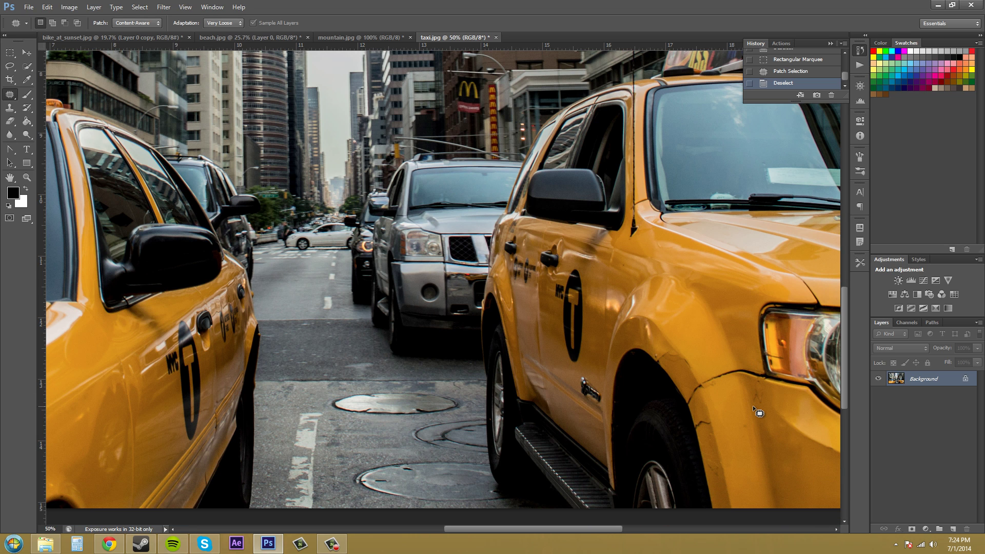
{"action": "scroll", "coordinate": [751, 407], "scroll_direction": "down", "scroll_amount": 2}
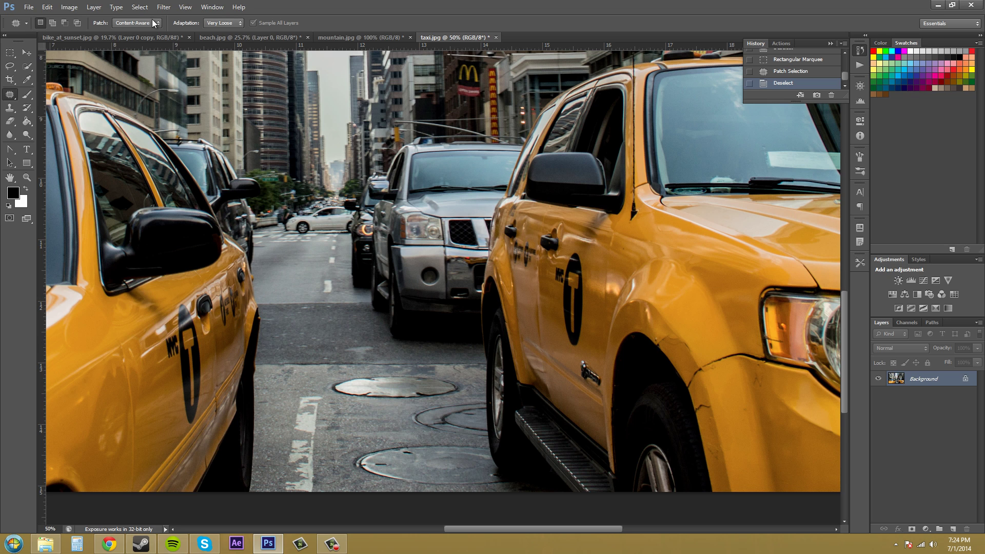
{"action": "left_click", "coordinate": [214, 23]}
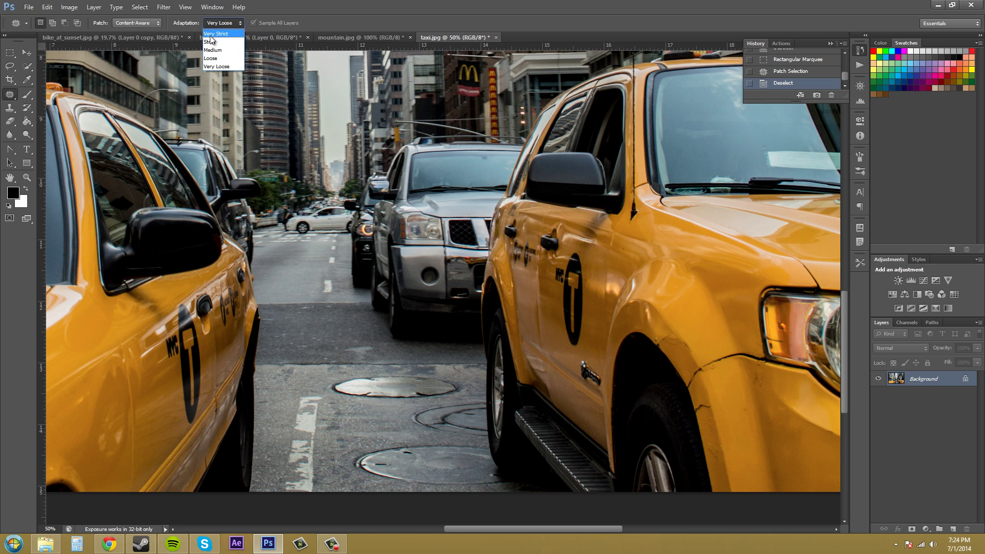
{"action": "left_click", "coordinate": [209, 23]}
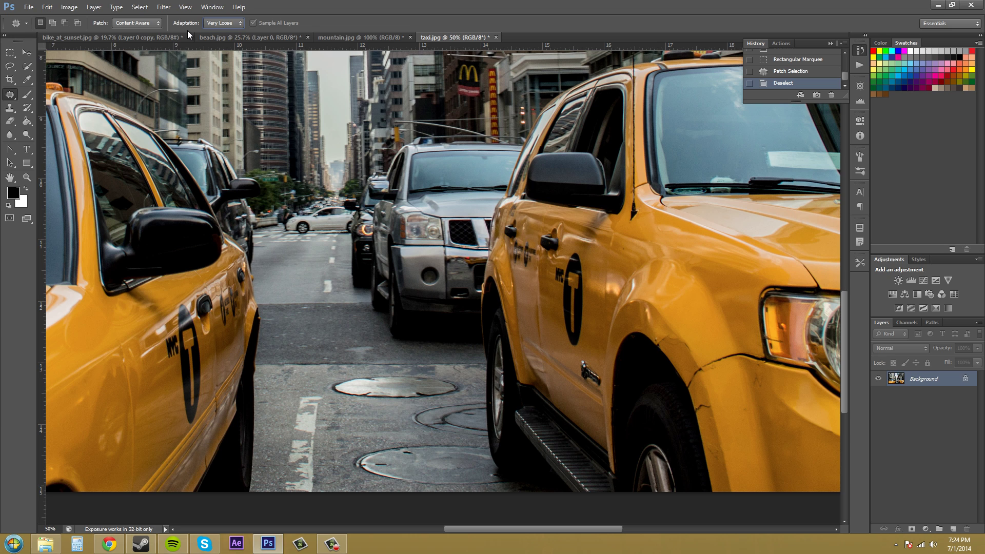
- Undo, then re-patch the fender square in Content-Aware mode at Very Loose adaptation and deselect
{"action": "key", "text": "ctrl+alt+z"}
{"action": "key", "text": "ctrl+alt+z"}
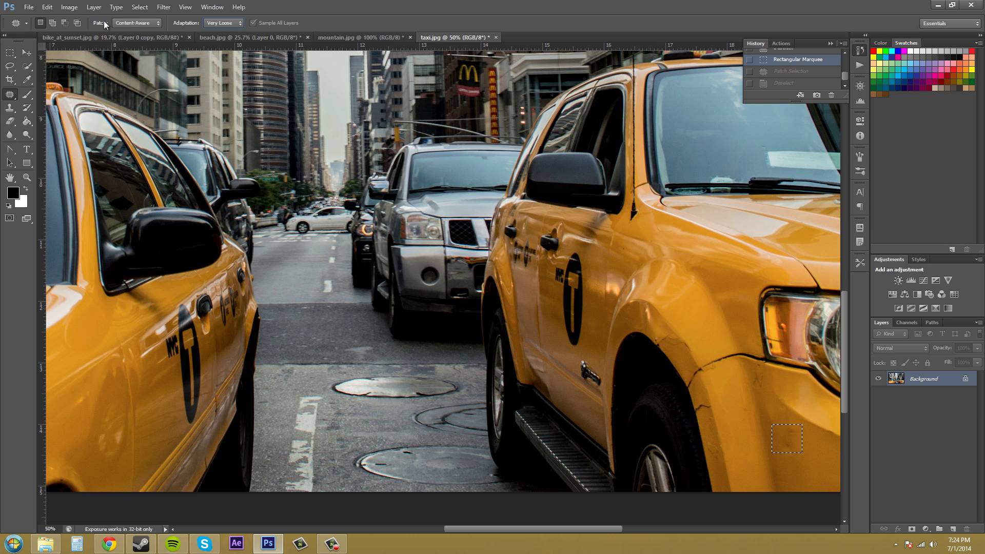
{"action": "left_click", "coordinate": [142, 23]}
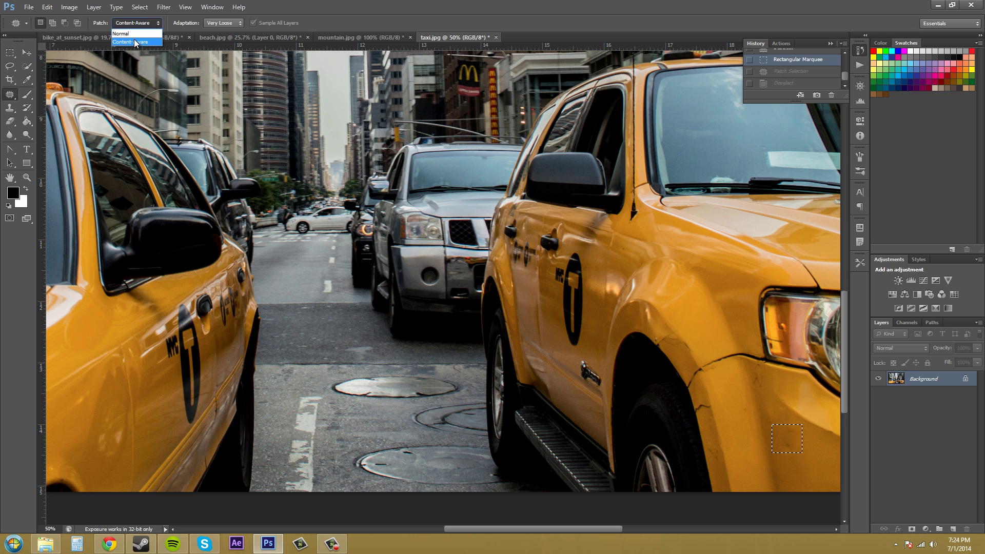
{"action": "left_click", "coordinate": [134, 42]}
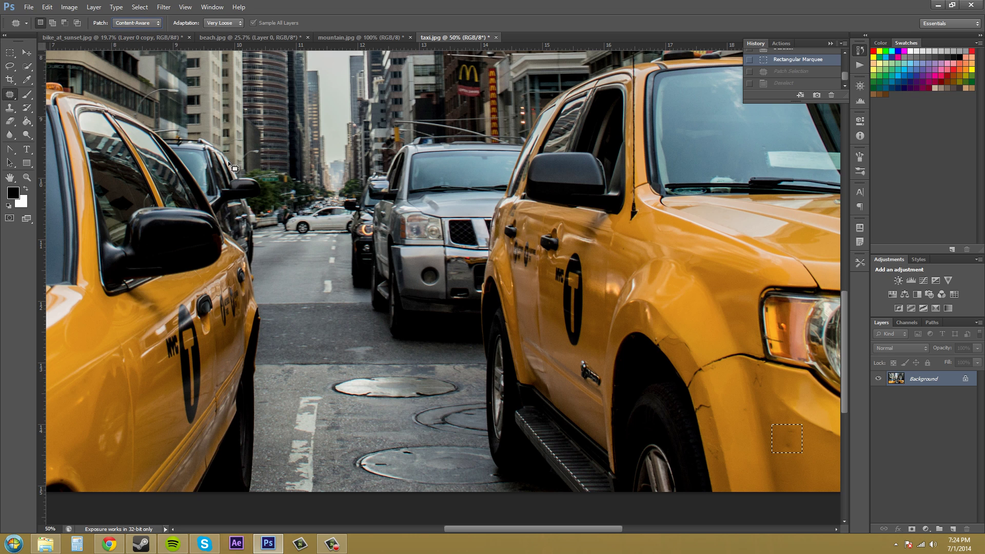
{"action": "left_click", "coordinate": [219, 24]}
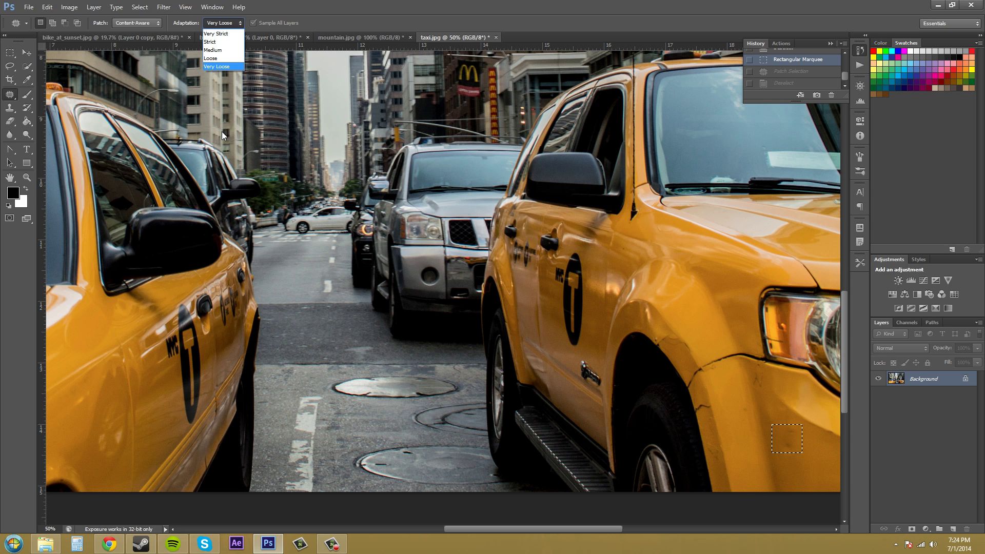
{"action": "left_click", "coordinate": [324, 14]}
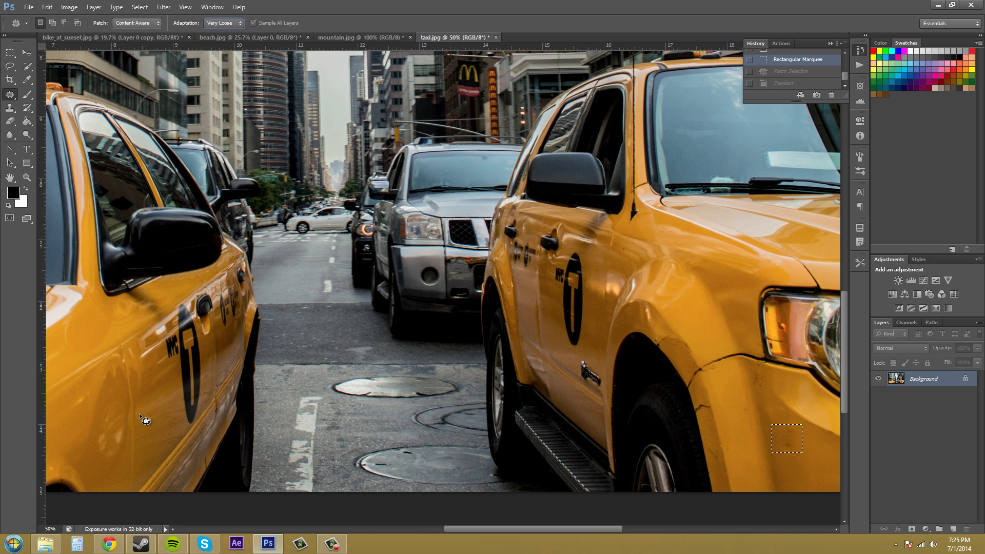
{"action": "left_click_drag", "start_coordinate": [799, 449], "coordinate": [683, 432]}
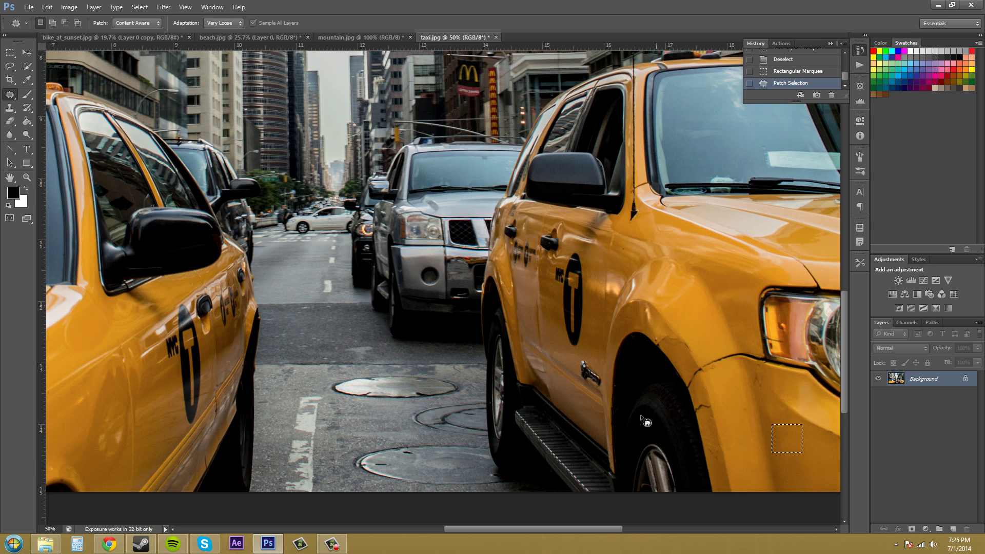
{"action": "key", "text": "ctrl+d"}
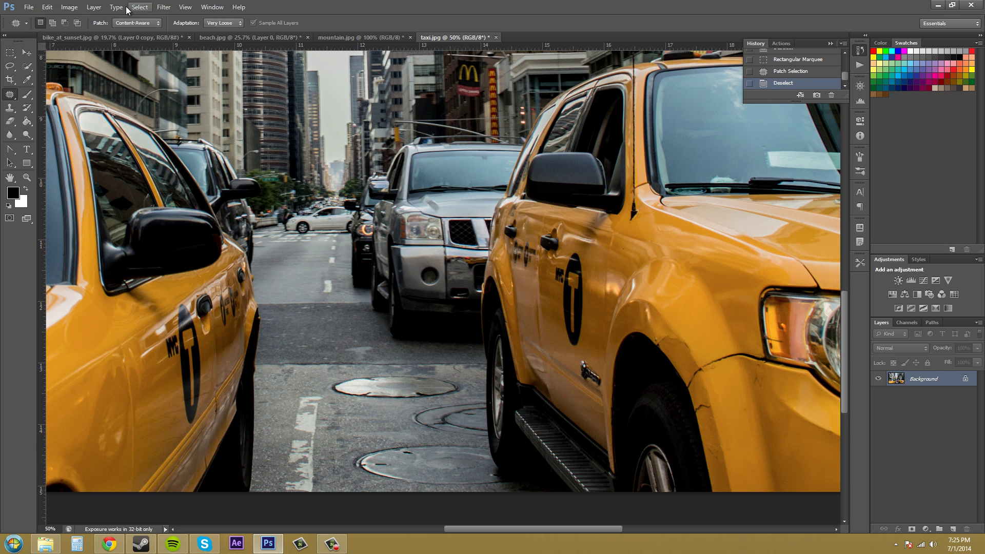
- Undo twice and re-patch the fender square at Very Strict adaptation, then deselect
{"action": "key", "text": "ctrl+alt+z"}
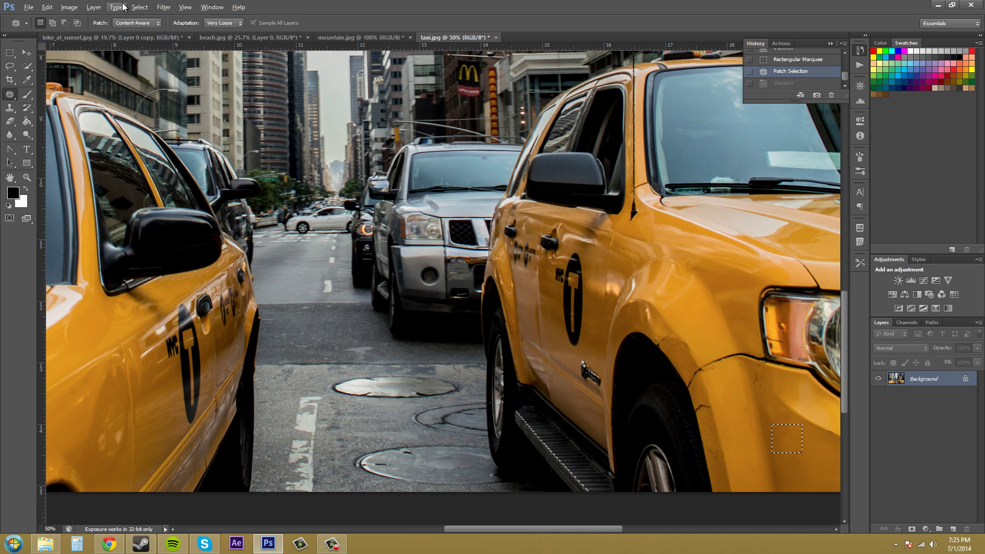
{"action": "key", "text": "ctrl+alt+z"}
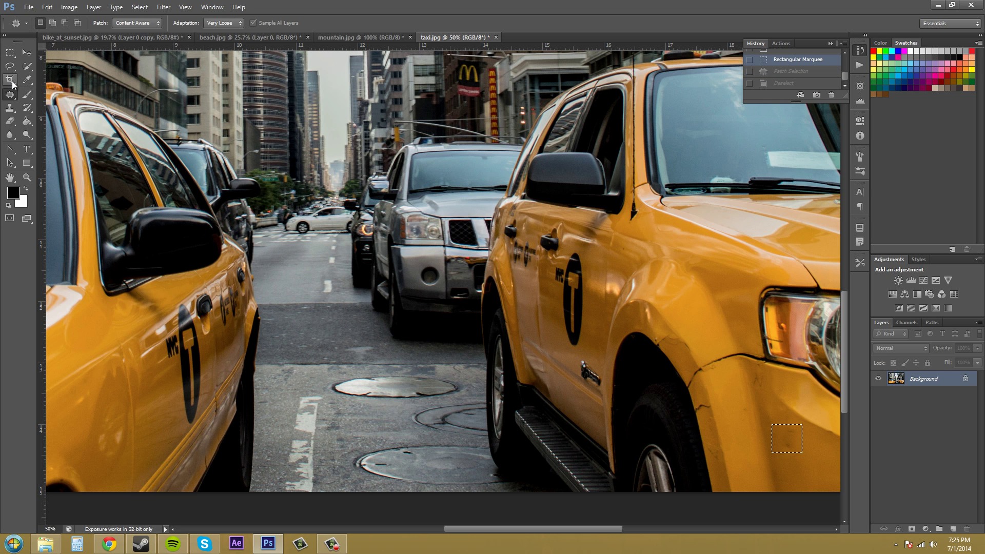
{"action": "left_click", "coordinate": [226, 21]}
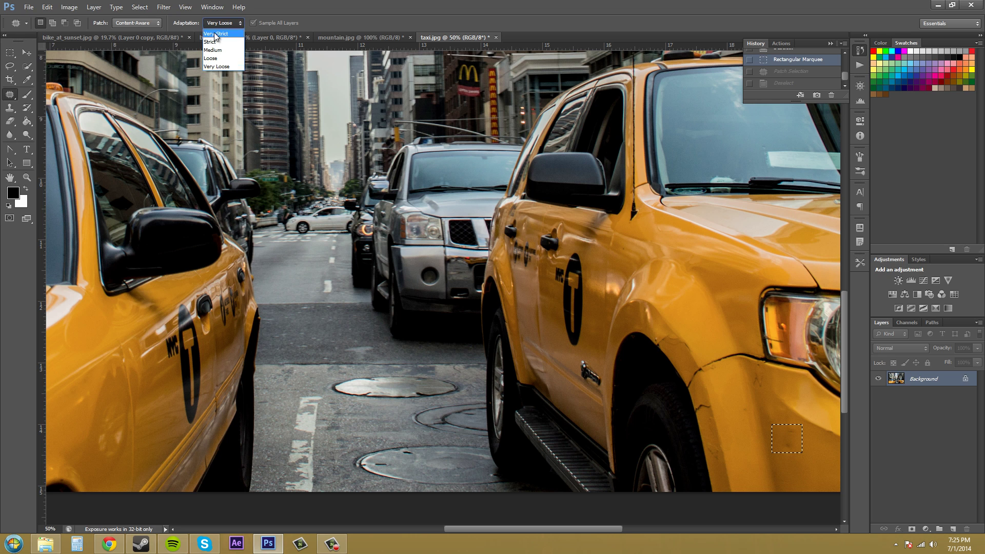
{"action": "left_click", "coordinate": [223, 32]}
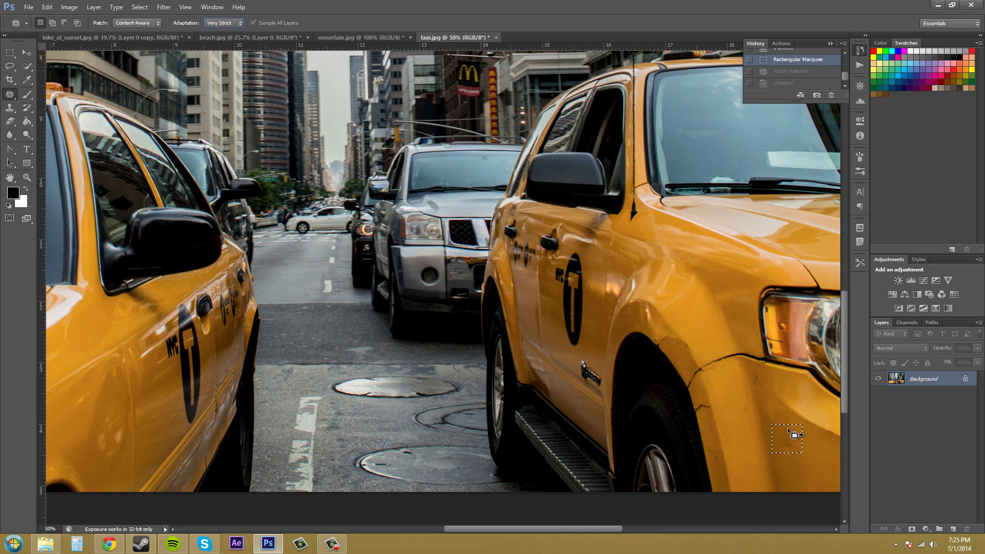
{"action": "left_click_drag", "start_coordinate": [785, 437], "coordinate": [165, 425]}
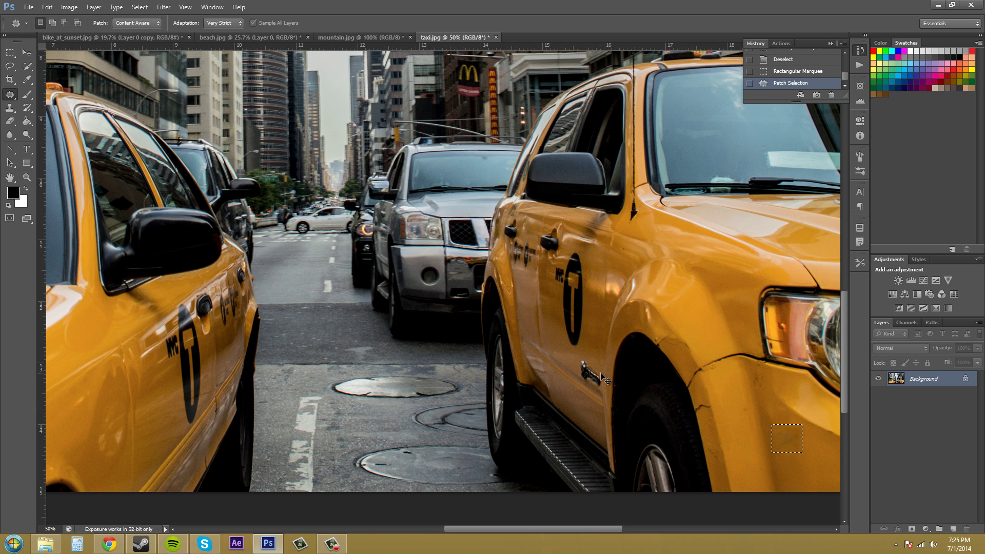
{"action": "key", "text": "ctrl+d"}
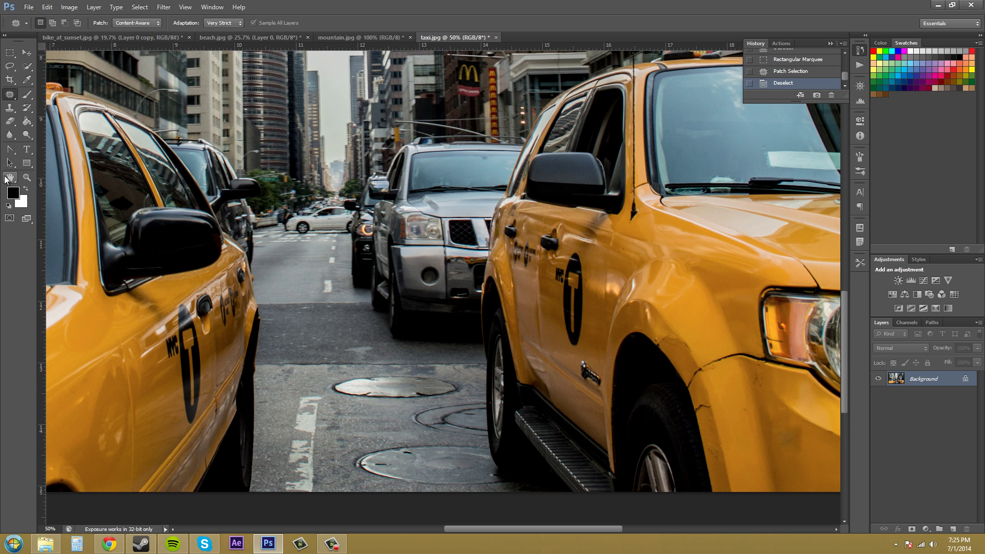
- Zoom to 200% on the patched fender by the headlight, then reopen the Patch tool's Adaptation choices
{"action": "left_click", "coordinate": [27, 177]}
{"action": "left_click_drag", "start_coordinate": [794, 446], "coordinate": [854, 430]}
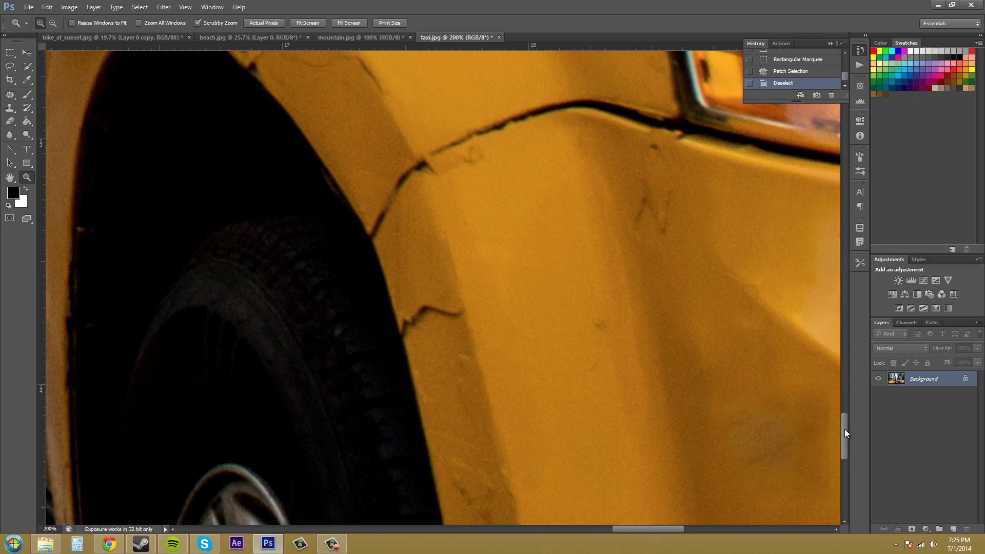
{"action": "left_click_drag", "start_coordinate": [651, 529], "coordinate": [685, 528]}
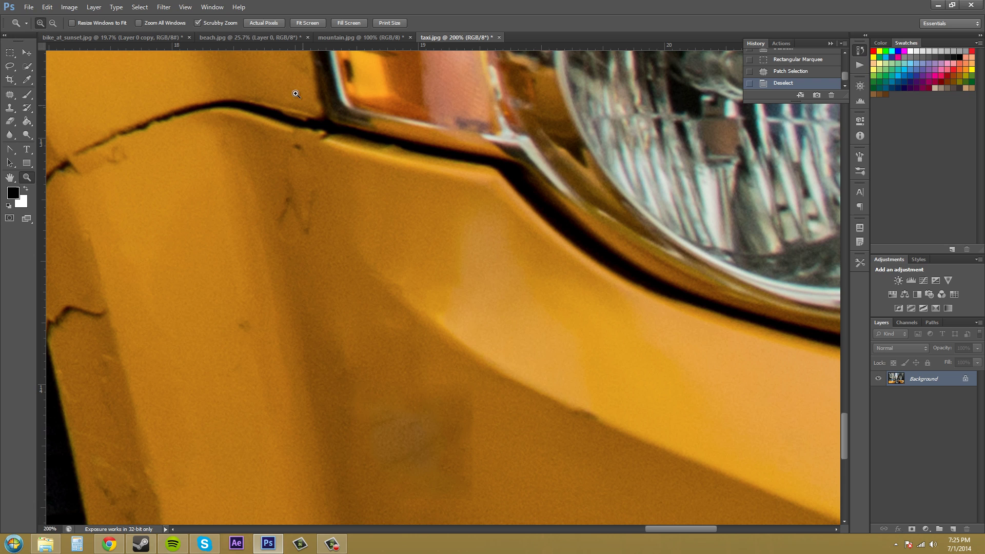
{"action": "left_click", "coordinate": [10, 94]}
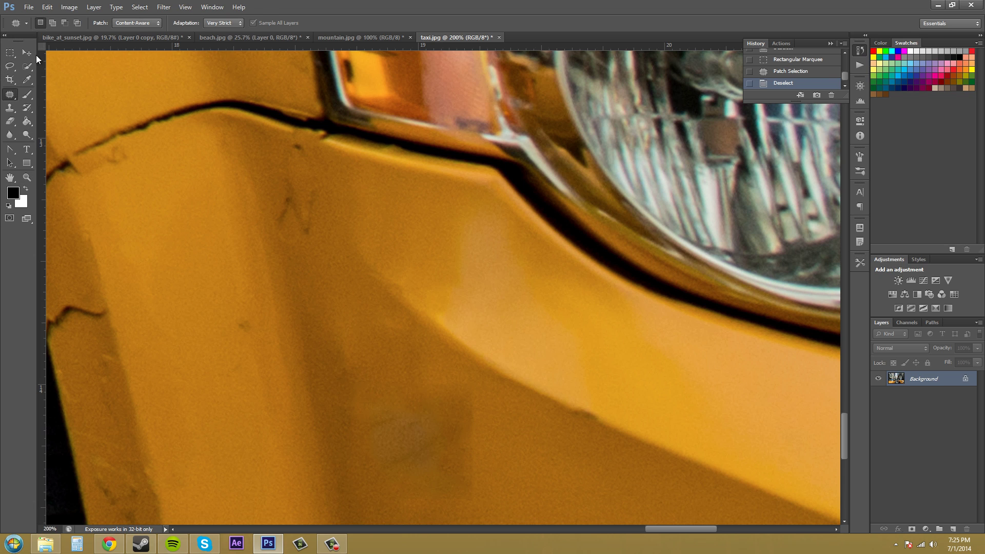
{"action": "left_click", "coordinate": [216, 24]}
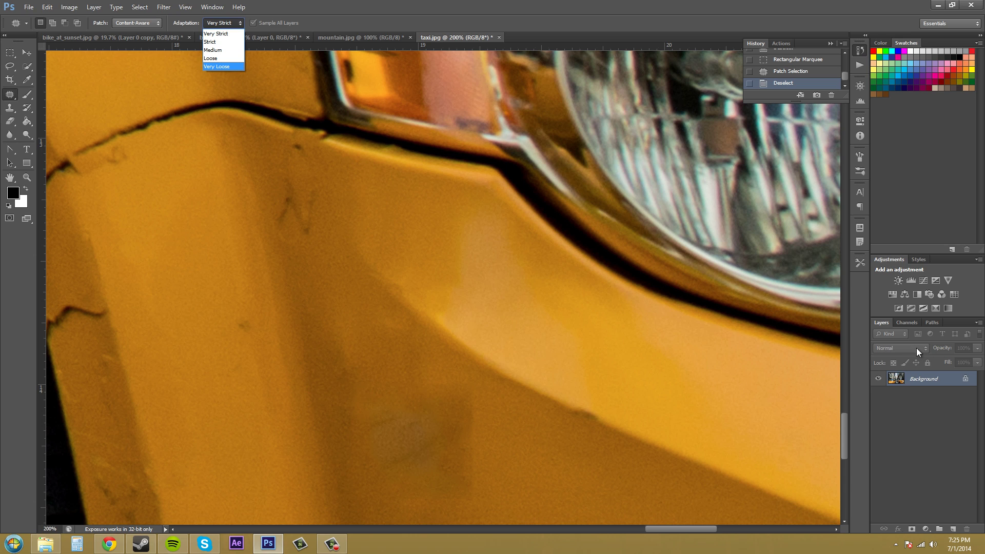
- Close the Adaptation list leaving Very Strict, and zoom out to the full taxi photo
{"action": "left_click", "coordinate": [319, 260]}
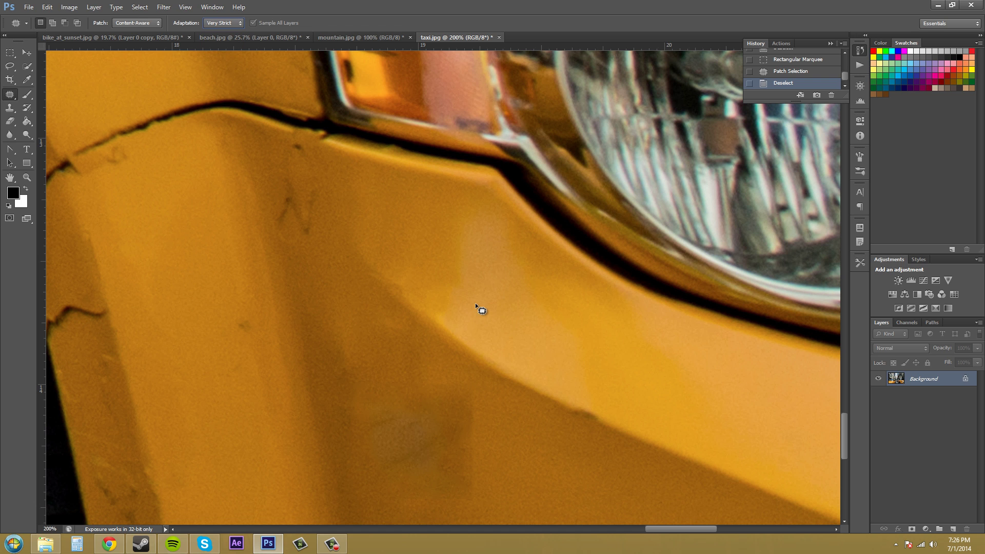
{"action": "left_click", "coordinate": [27, 178]}
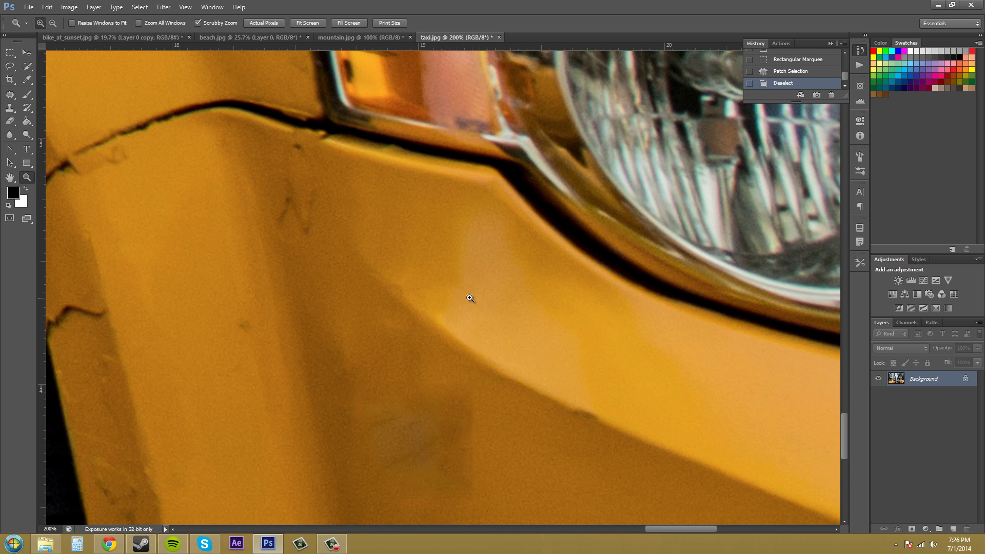
{"action": "left_click_drag", "start_coordinate": [469, 298], "coordinate": [459, 271]}
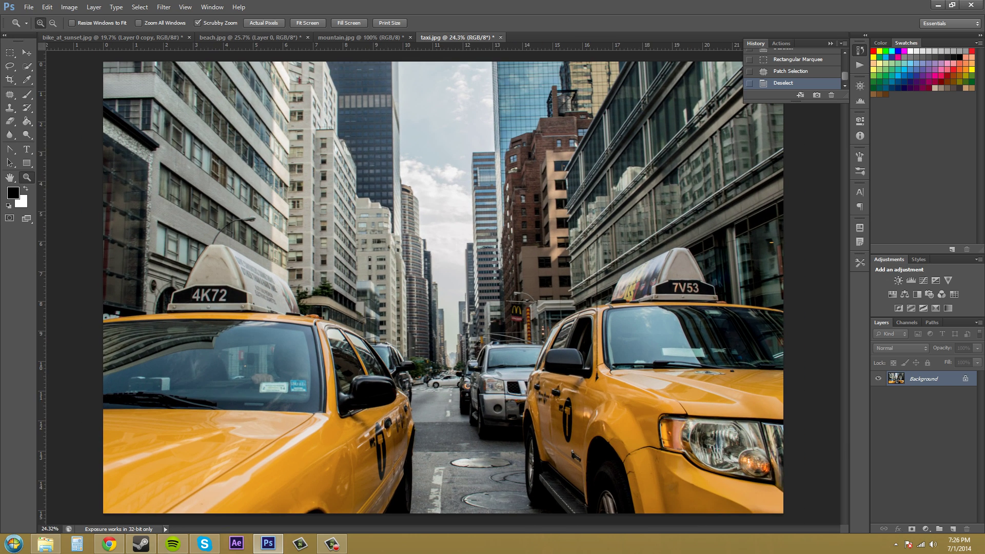